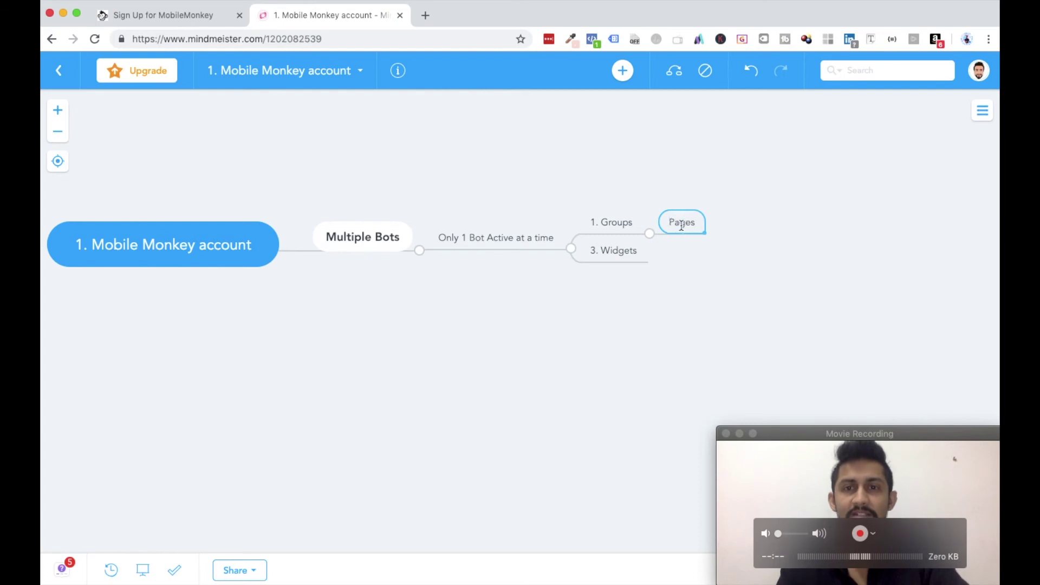
- Remove the number prefix from the "Groups" topic in the mind map
double_click(599, 225)
click(597, 224)
key(BackSpace)
key(BackSpace)
key(BackSpace)
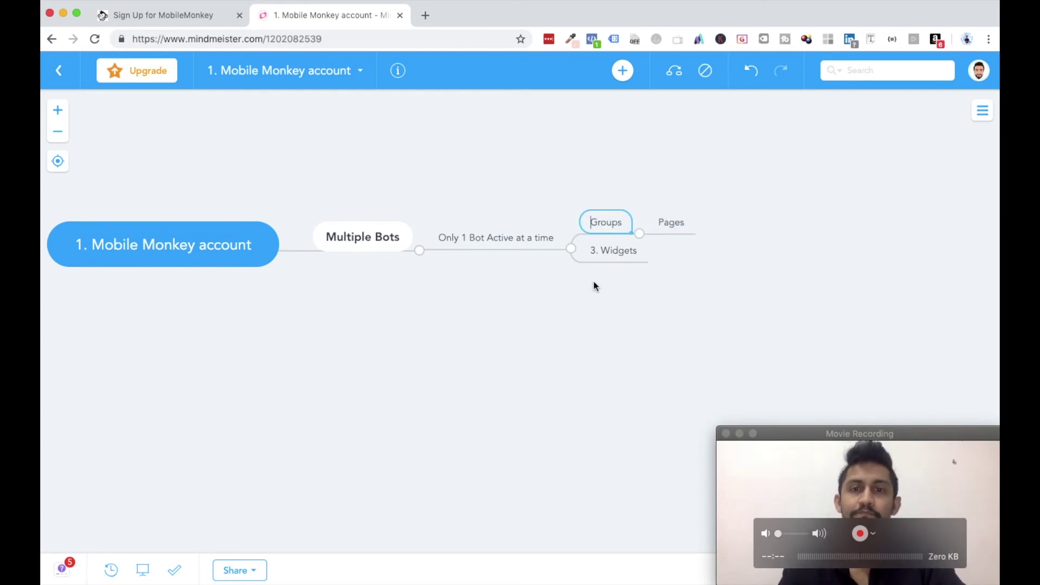
click(613, 247)
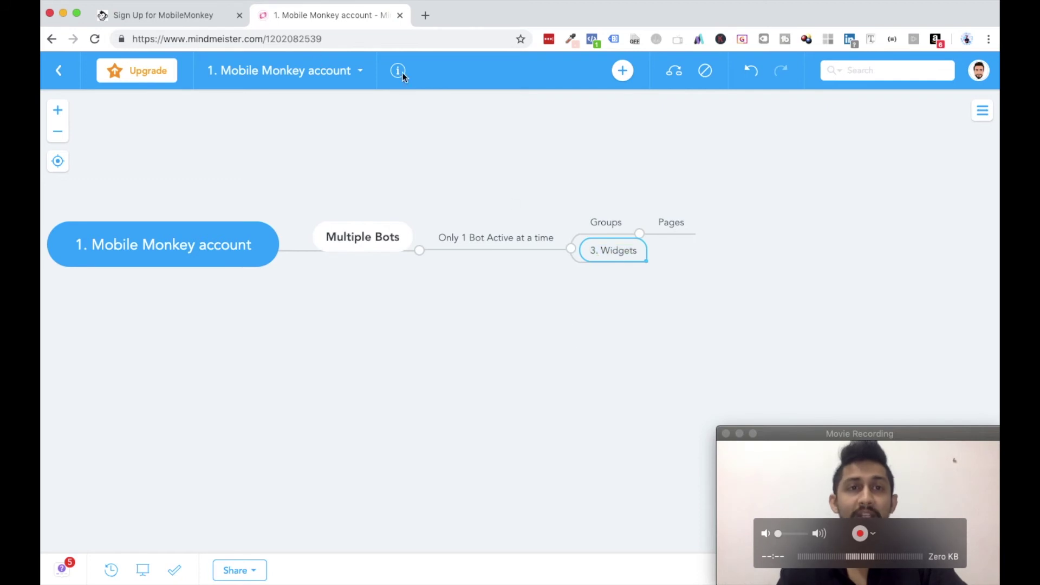
- Switch to MobileMonkey and create a page named "Page1" in Group 1
click(182, 21)
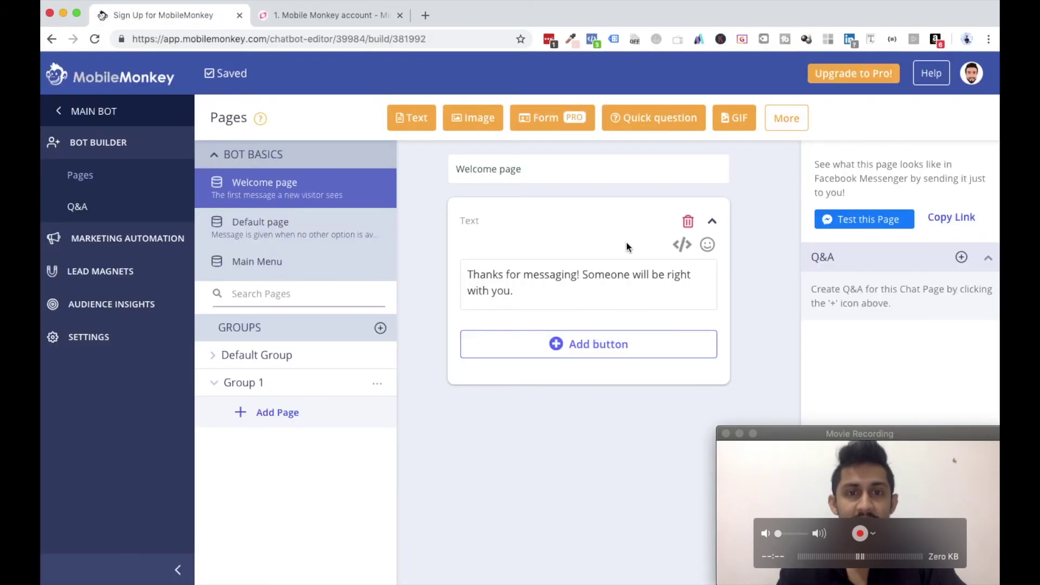
click(268, 416)
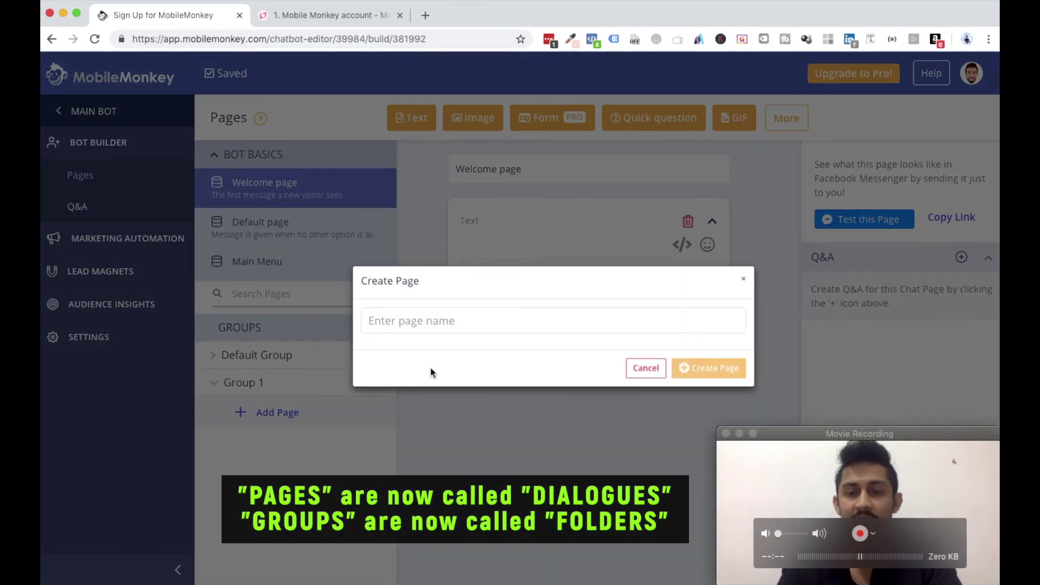
text(Page1)
click(716, 369)
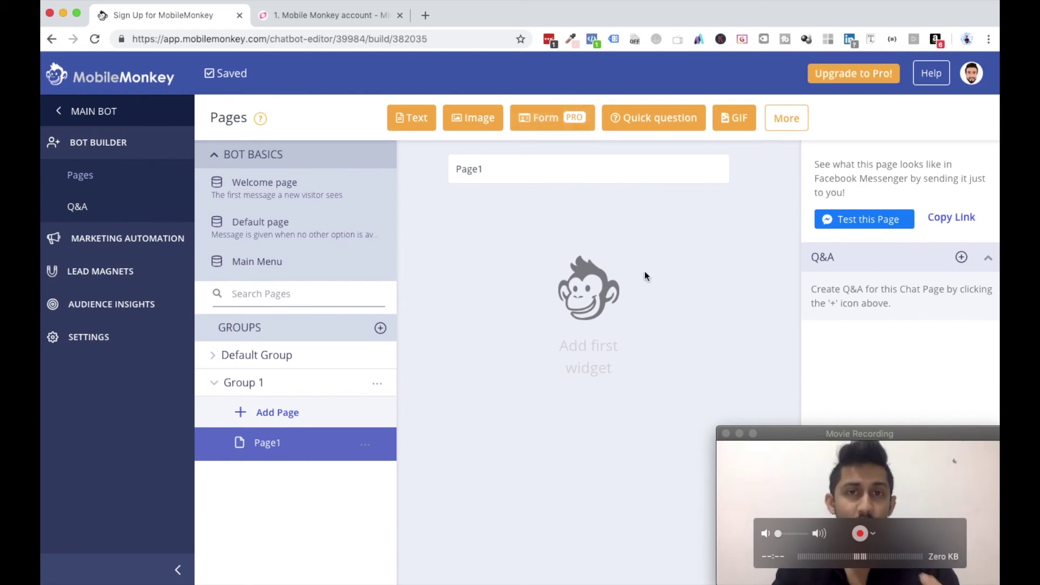
- Add a text widget to Page1 with the placeholder text "kjshlkdjzfjwls"
click(782, 124)
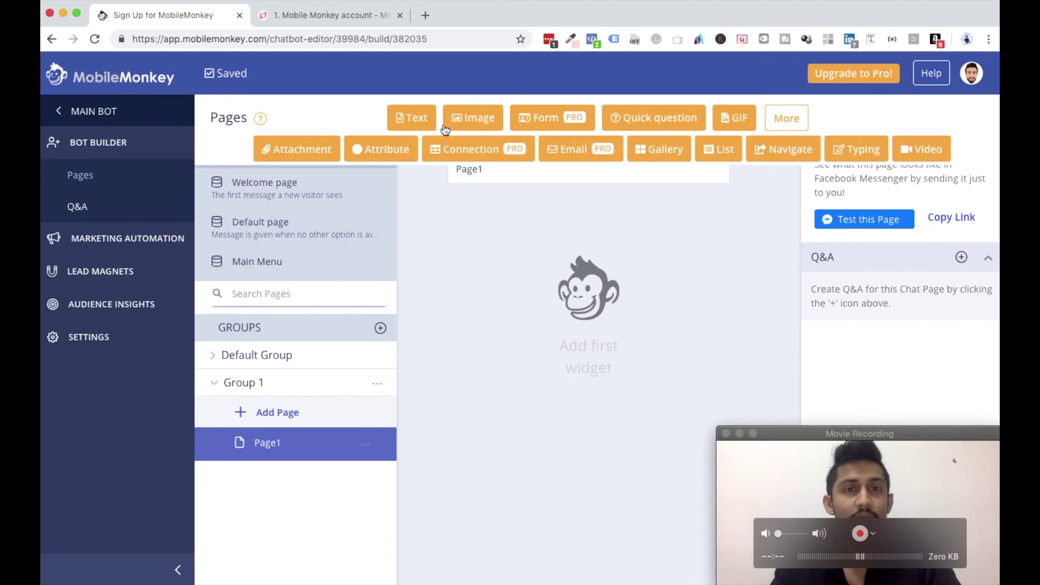
click(415, 118)
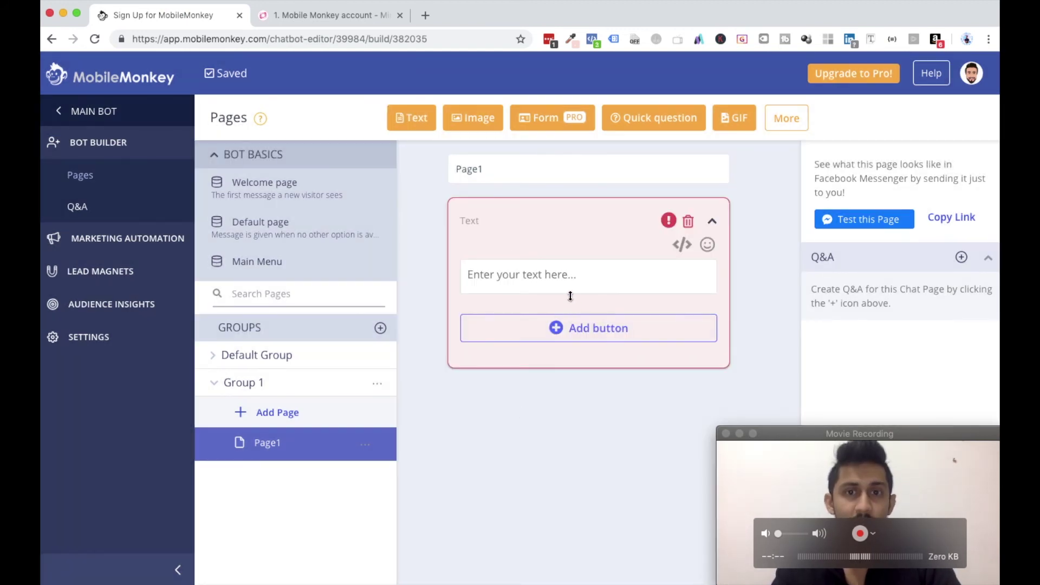
text(kjshlkdjzfjwls)
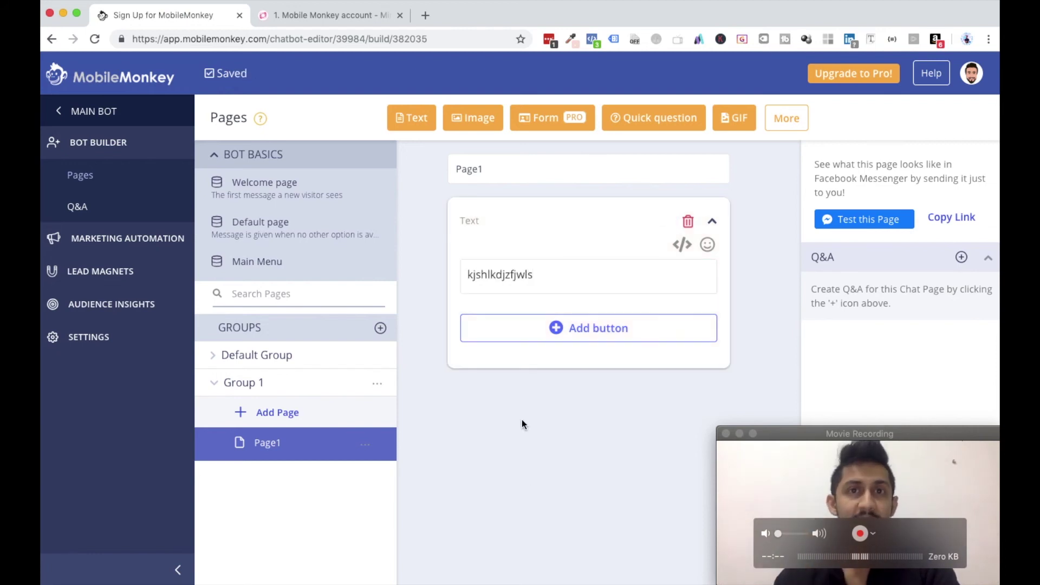
- Add an image widget and a typing widget below the text widget on Page1
click(471, 122)
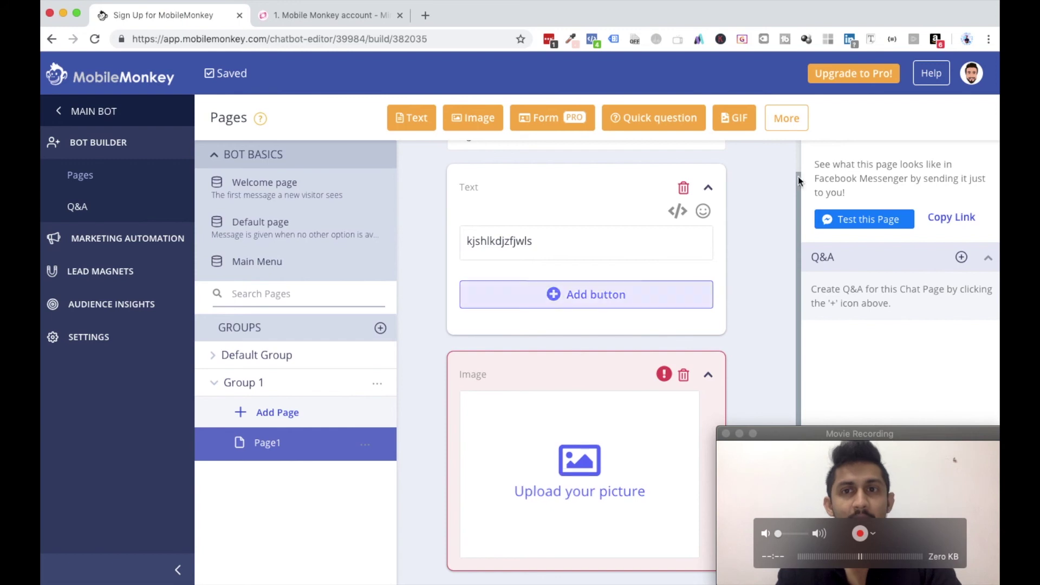
click(789, 126)
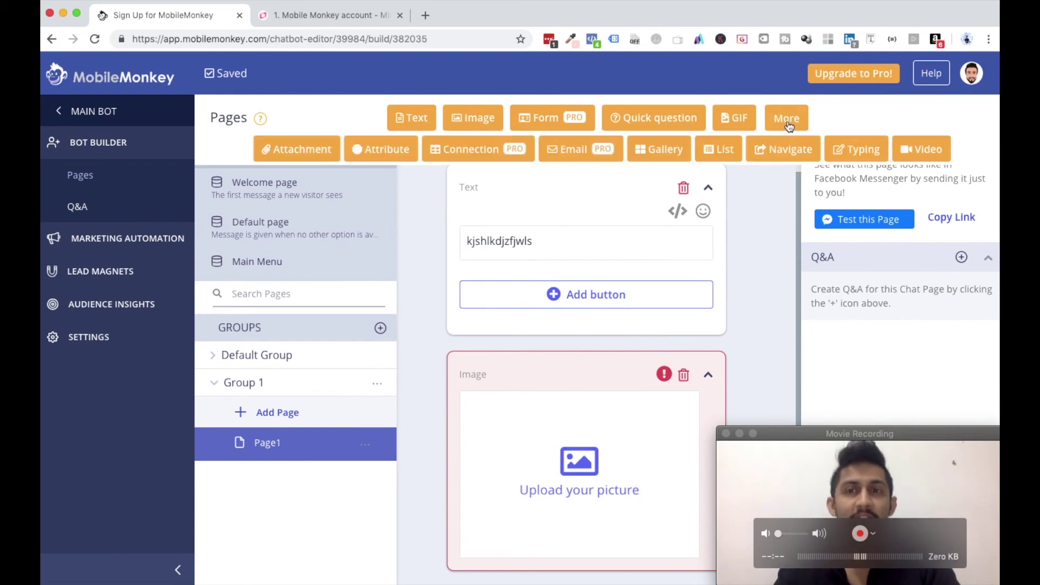
click(861, 149)
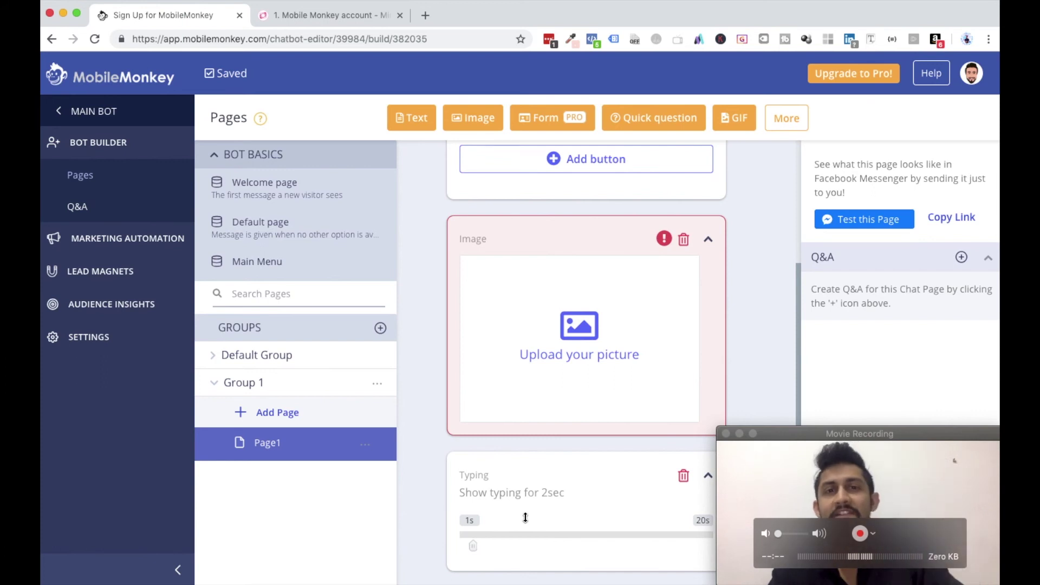
scroll(525, 518, up, 5)
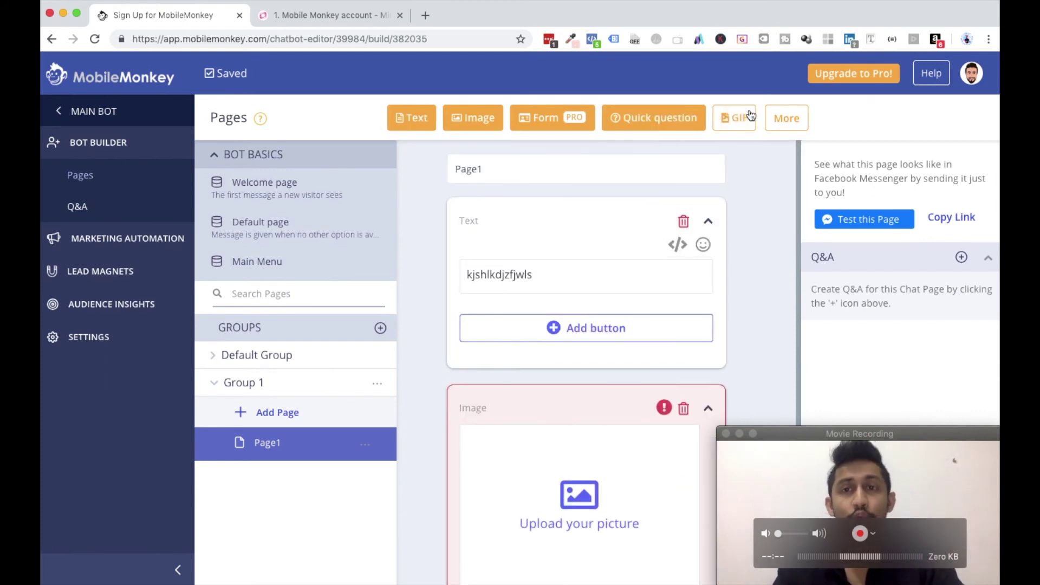
click(784, 120)
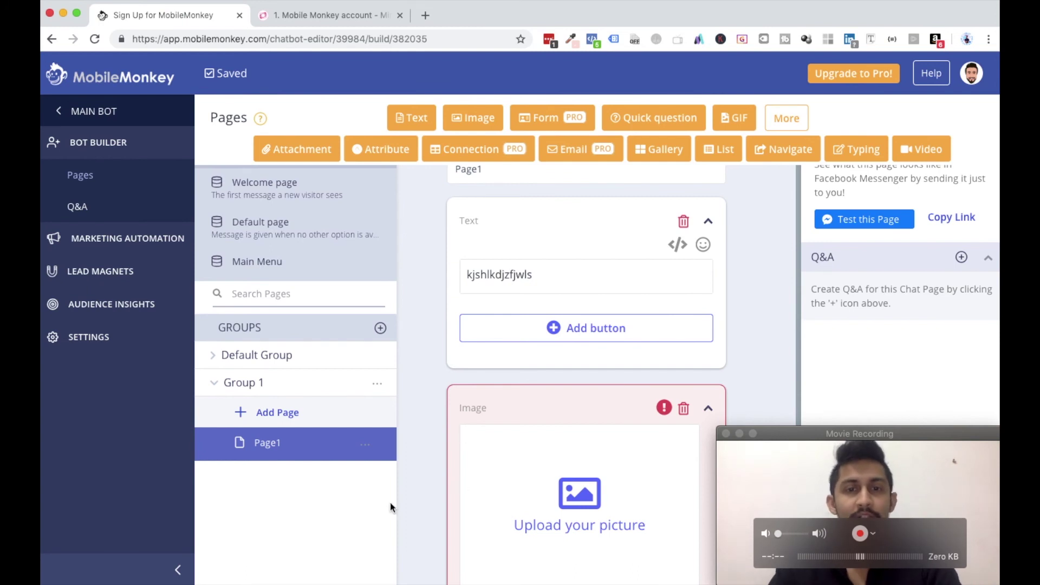
- Switch to the MindMeister map, move the "3. Widgets" topic under "Pages" and shorten its label to "Widgets"
click(353, 17)
drag(610, 254, 682, 222)
double_click(744, 238)
key(Left)
key(Delete)
key(Delete)
key(Delete)
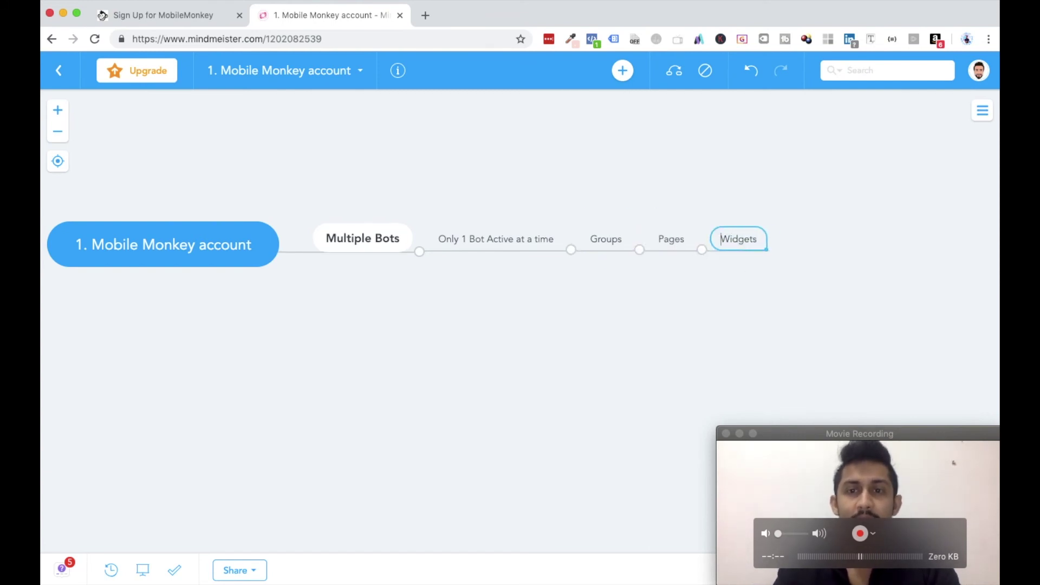
click(524, 241)
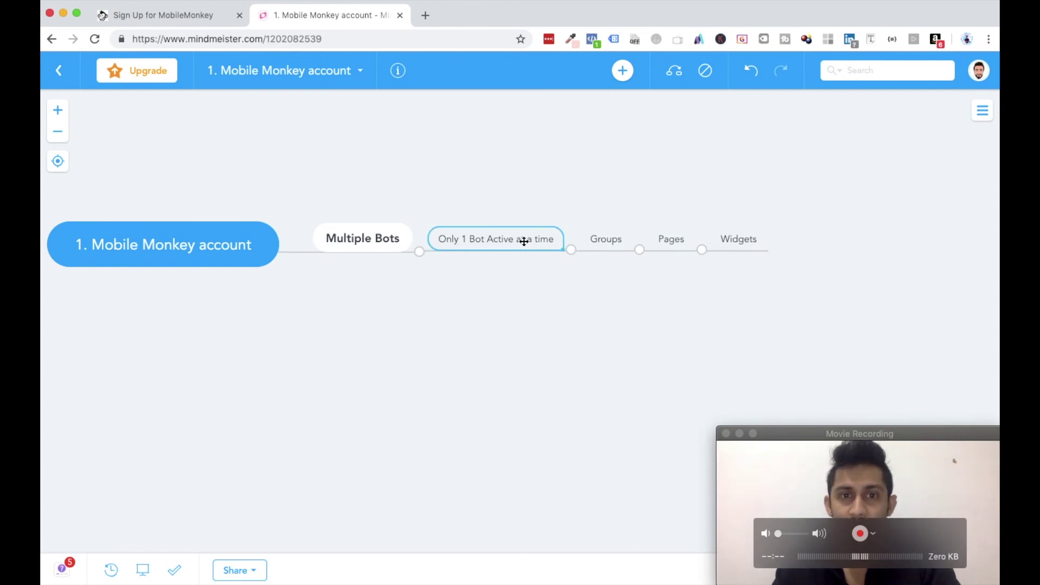
click(389, 241)
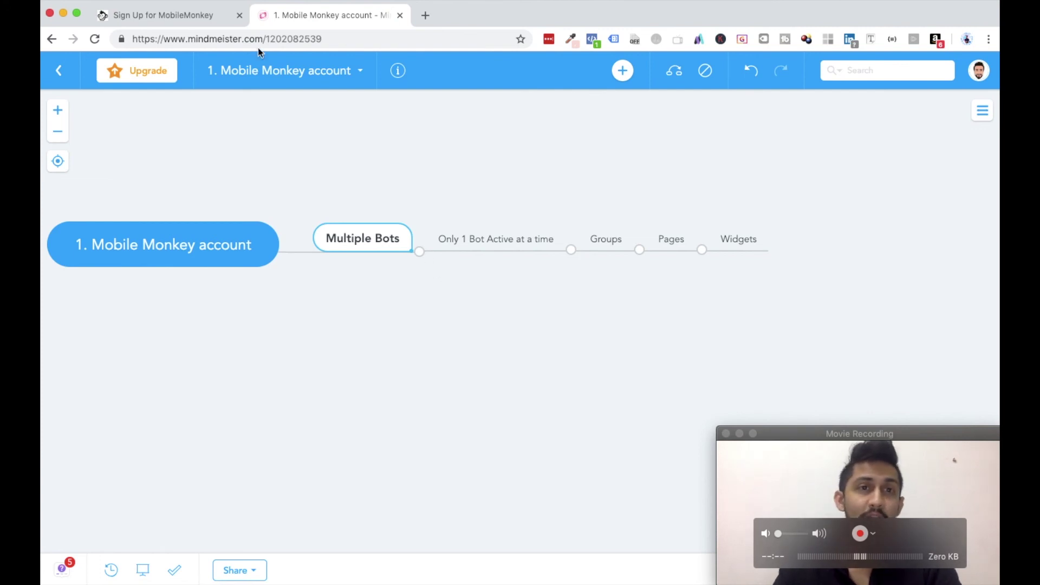
- Switch to MobileMonkey and open the dashboard showing the connected Facebook pages
click(154, 15)
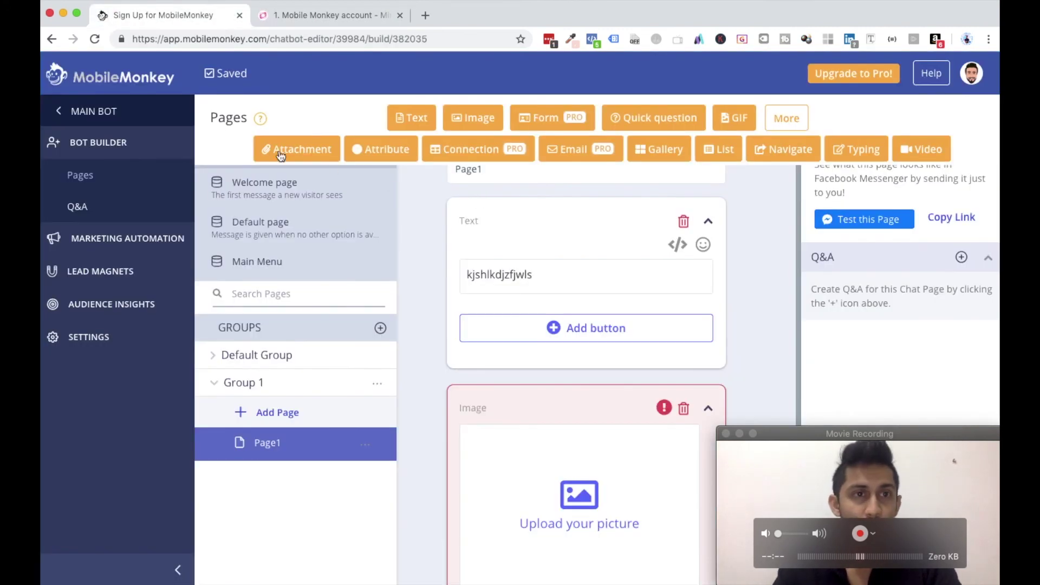
click(152, 85)
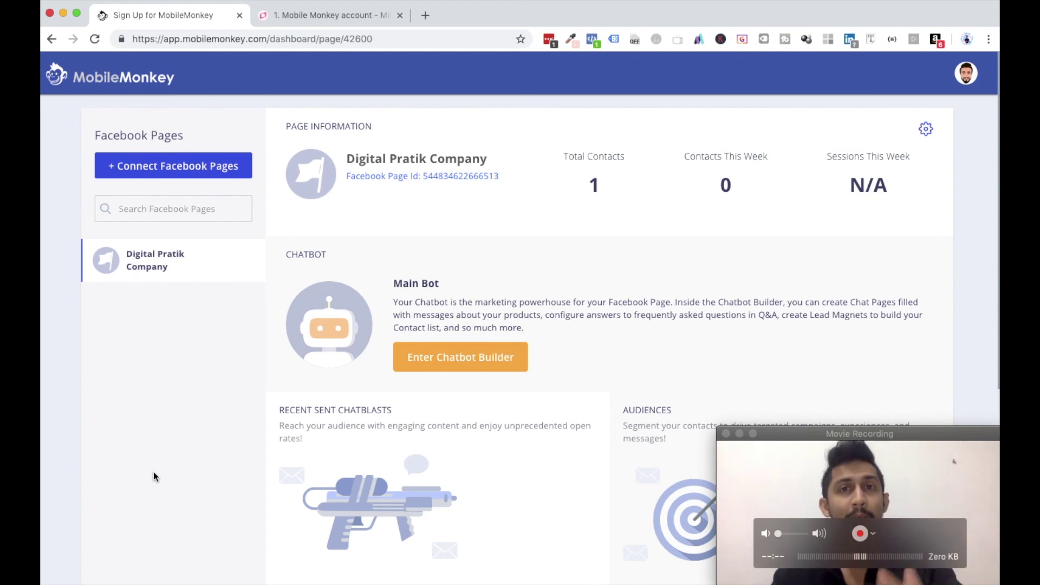
- Switch to the MindMeister map and add a "Multiple Facebook Pages" topic under the "1. Mobile Monkey account" root
click(311, 15)
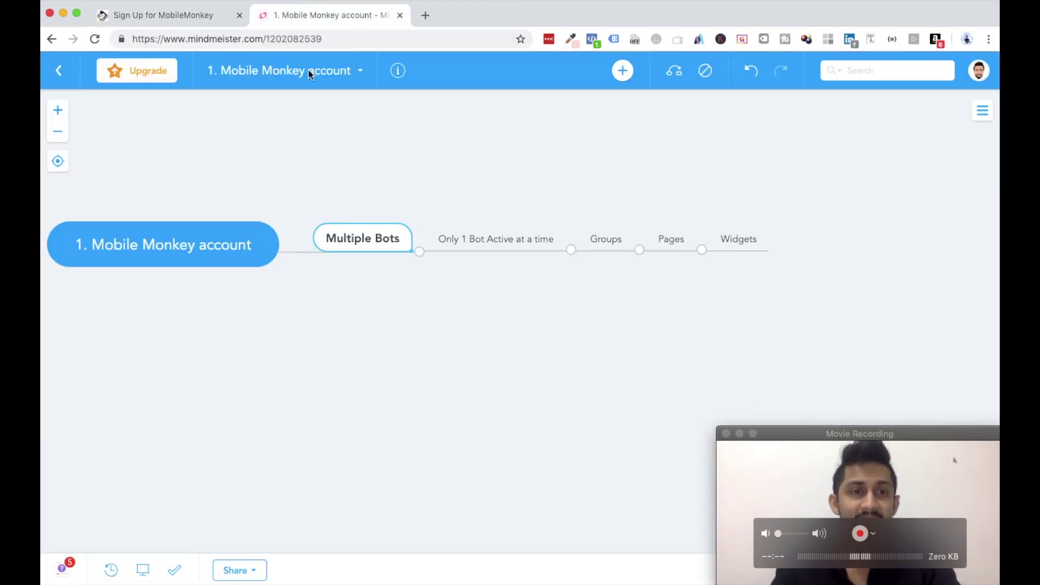
click(234, 236)
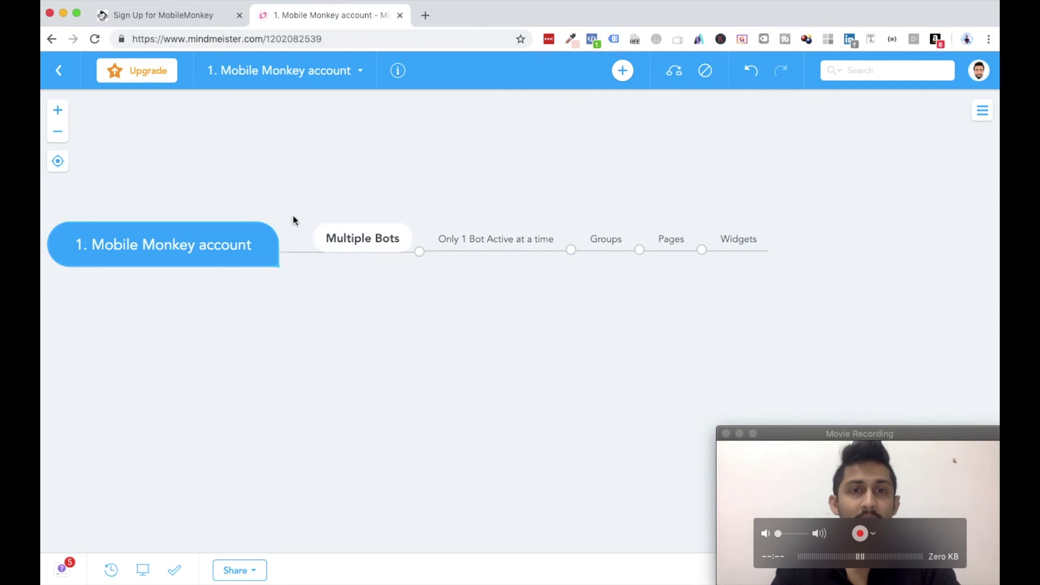
click(629, 70)
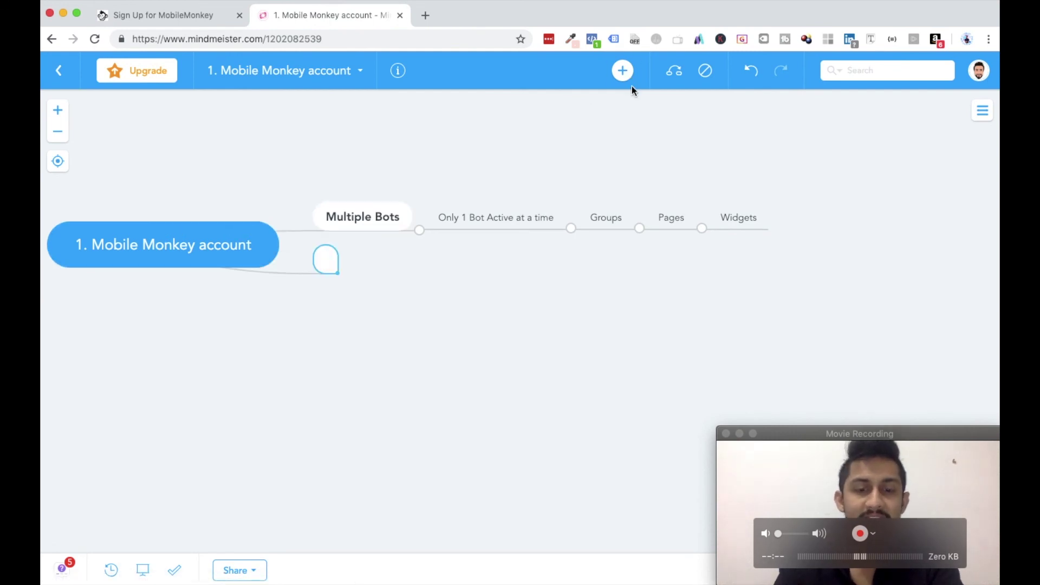
text(Multiple )
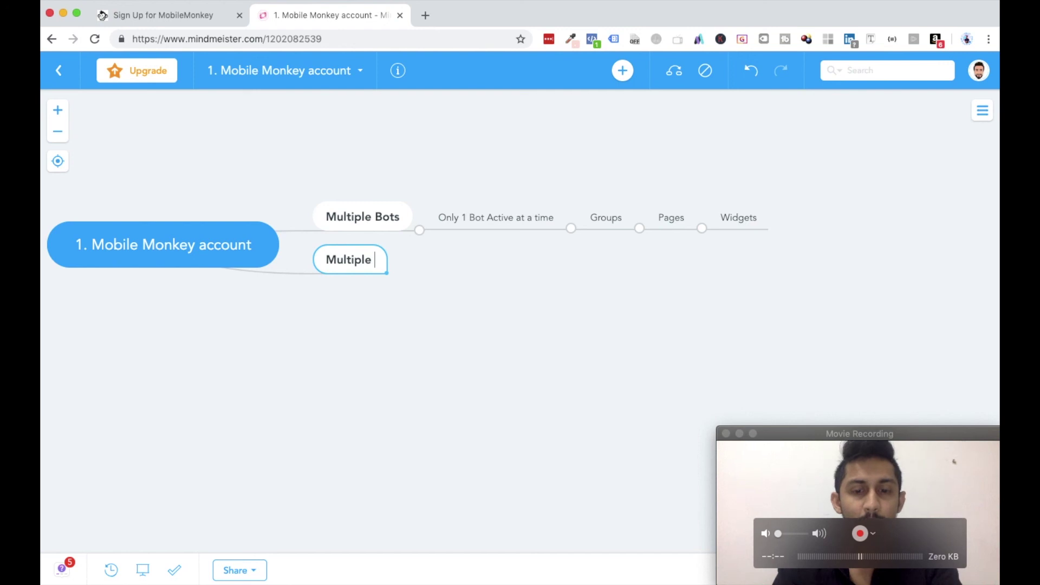
text(P)
key(BackSpace)
text(FB Pages)
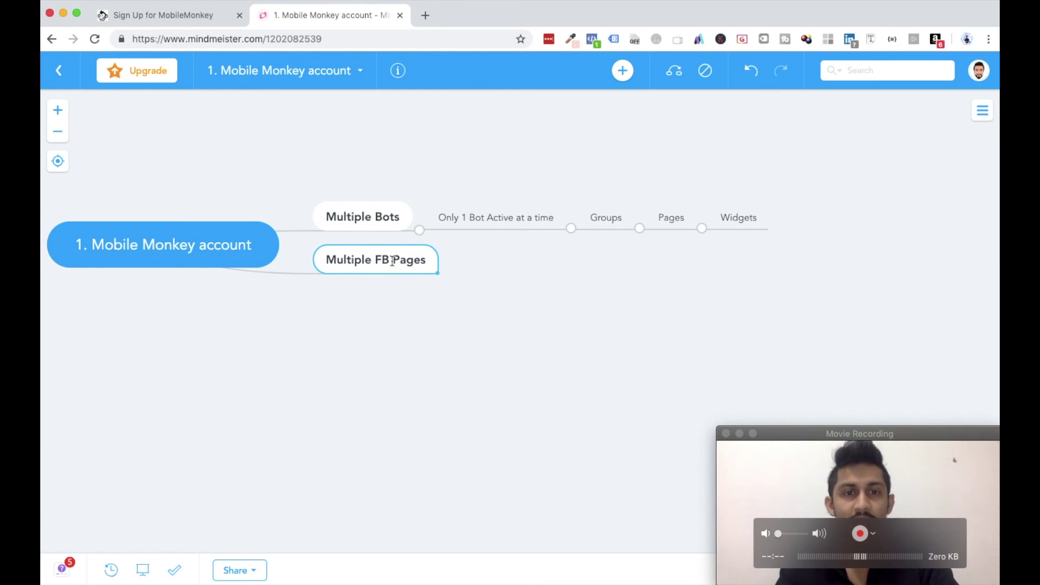
key(BackSpace)
text(acebook)
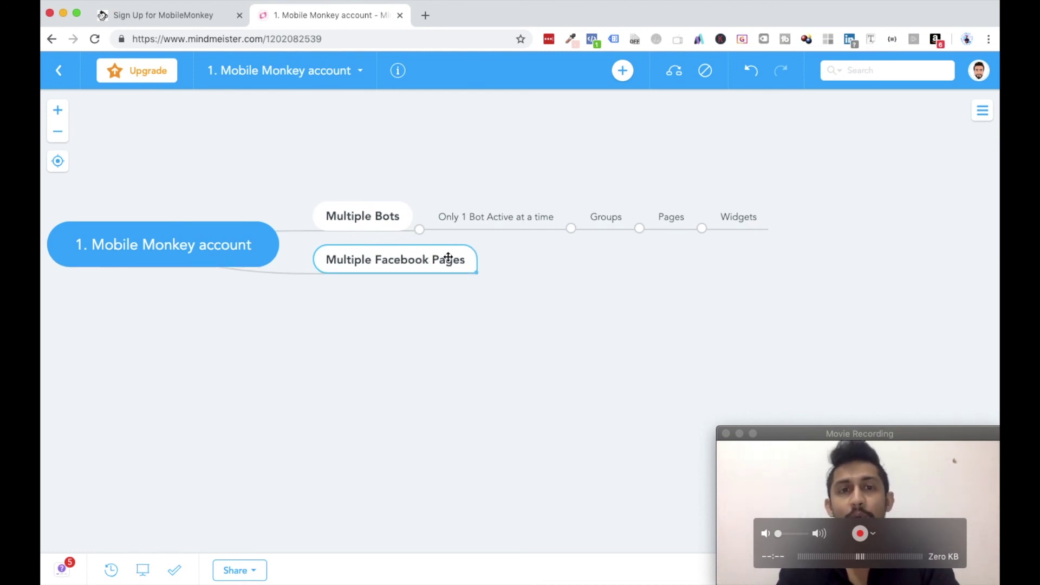
click(362, 219)
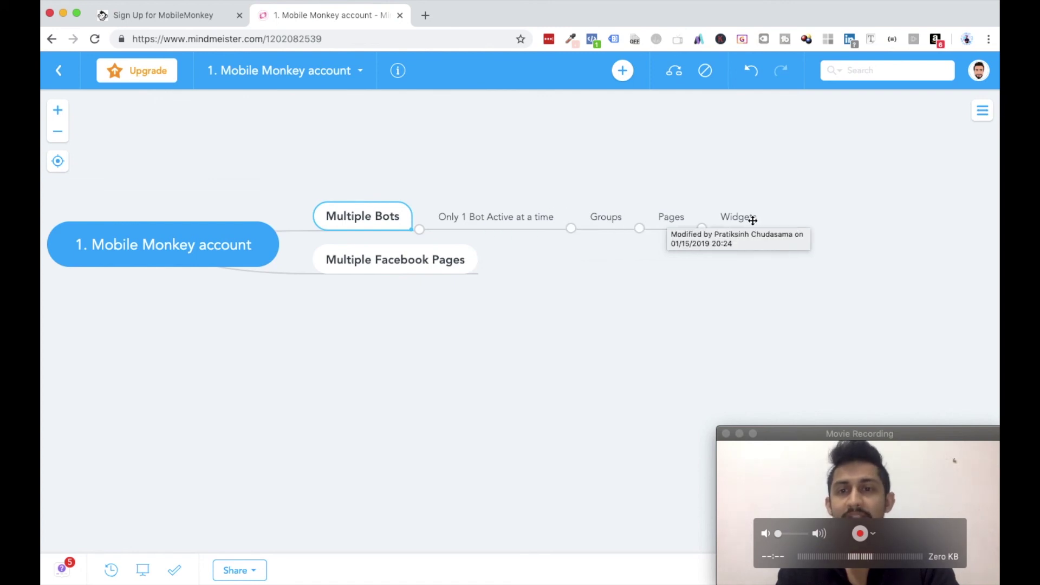
click(404, 254)
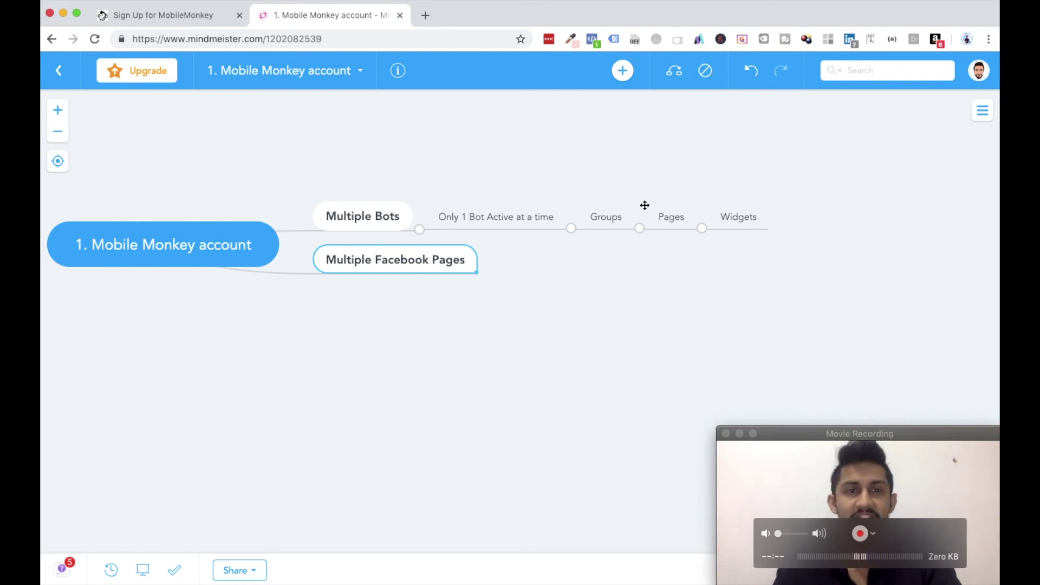
drag(244, 227, 320, 228)
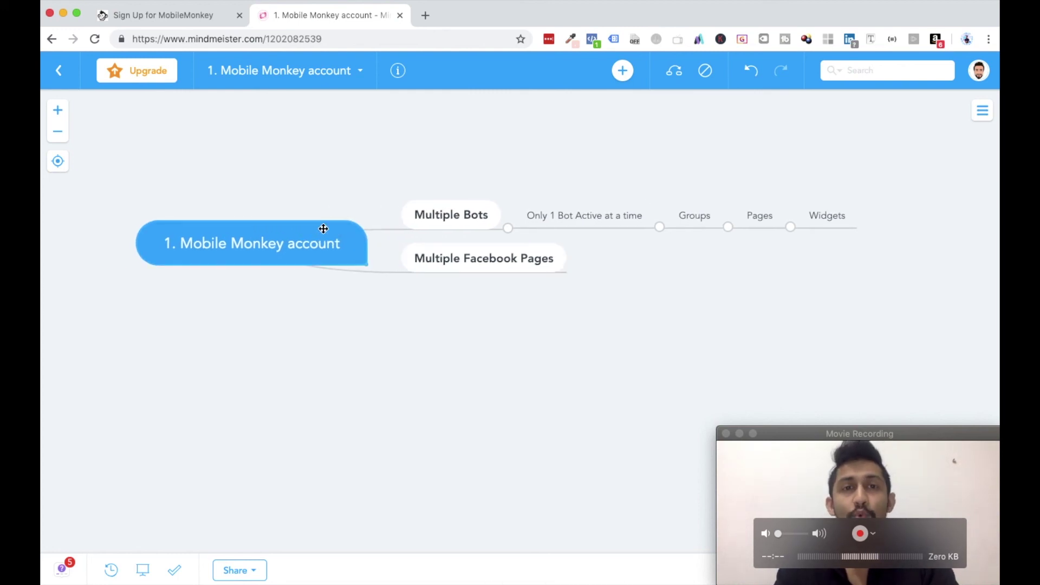